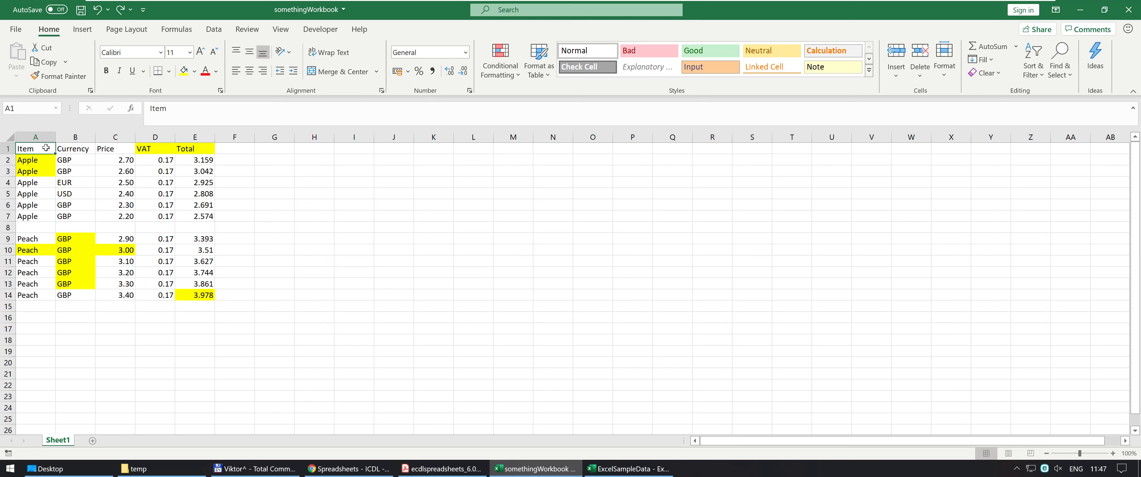
Step: Copy the range A1:A7 and paste it at cell H1
{"action": "left_click", "coordinate": [29, 215], "text": "shift"}
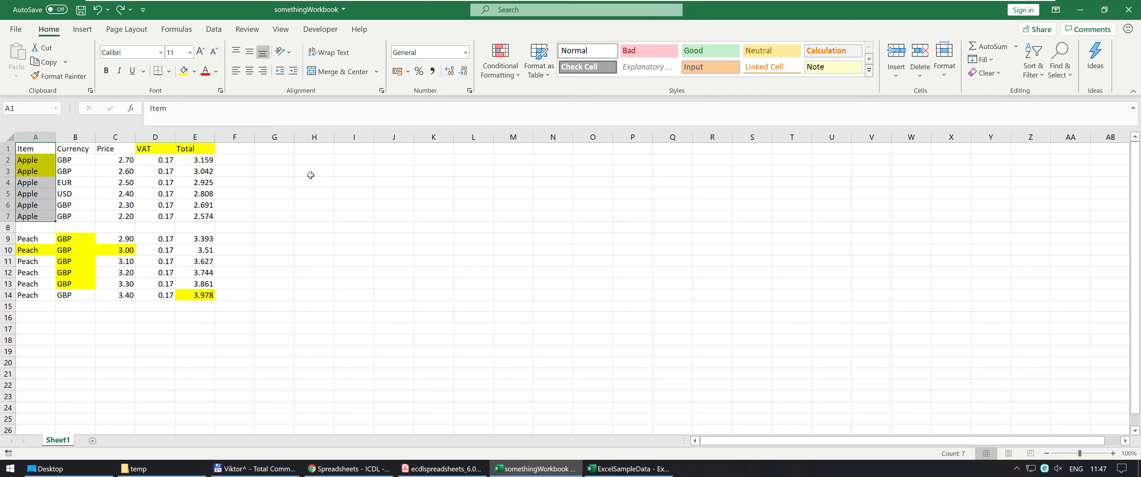
{"action": "left_click", "coordinate": [49, 66]}
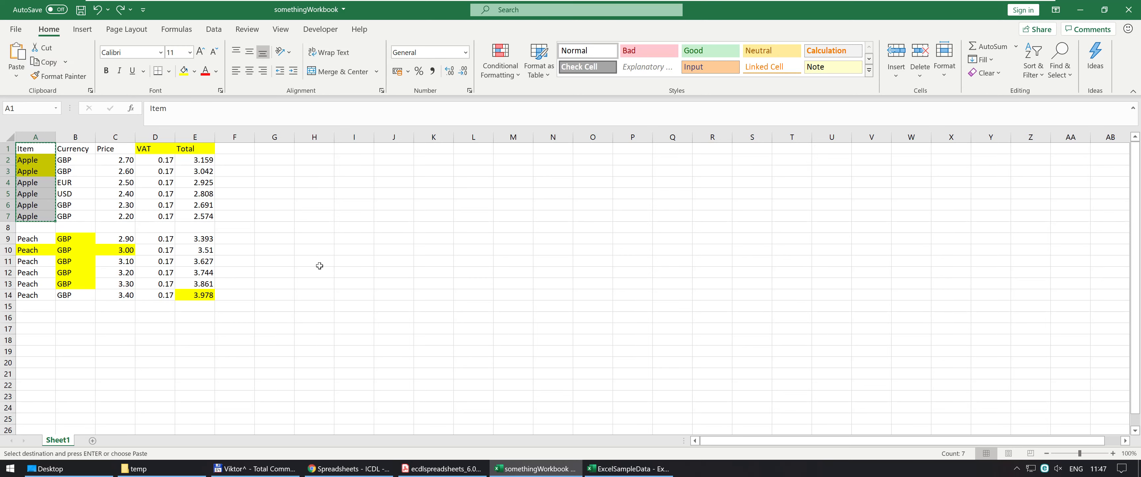
{"action": "left_click", "coordinate": [324, 149]}
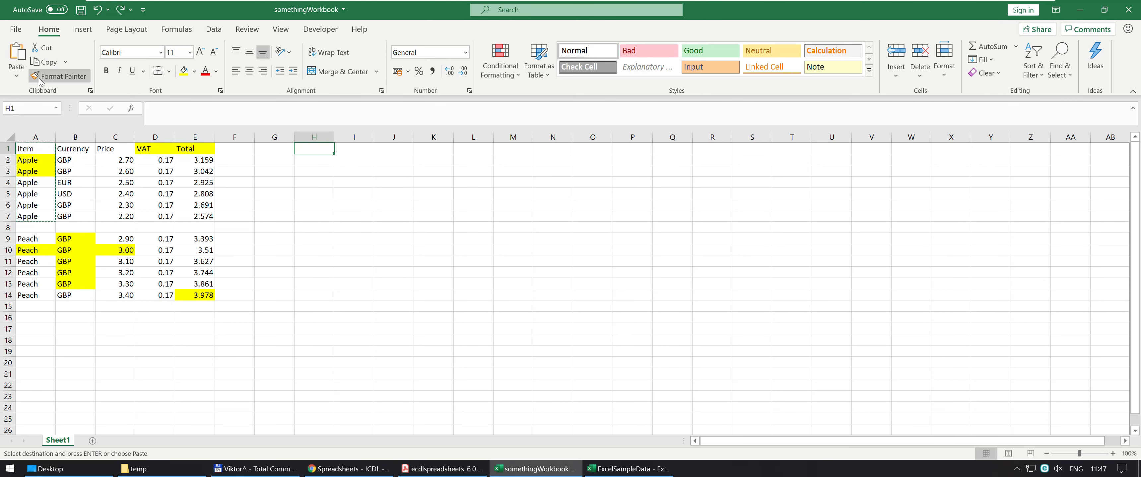
{"action": "left_click", "coordinate": [16, 58]}
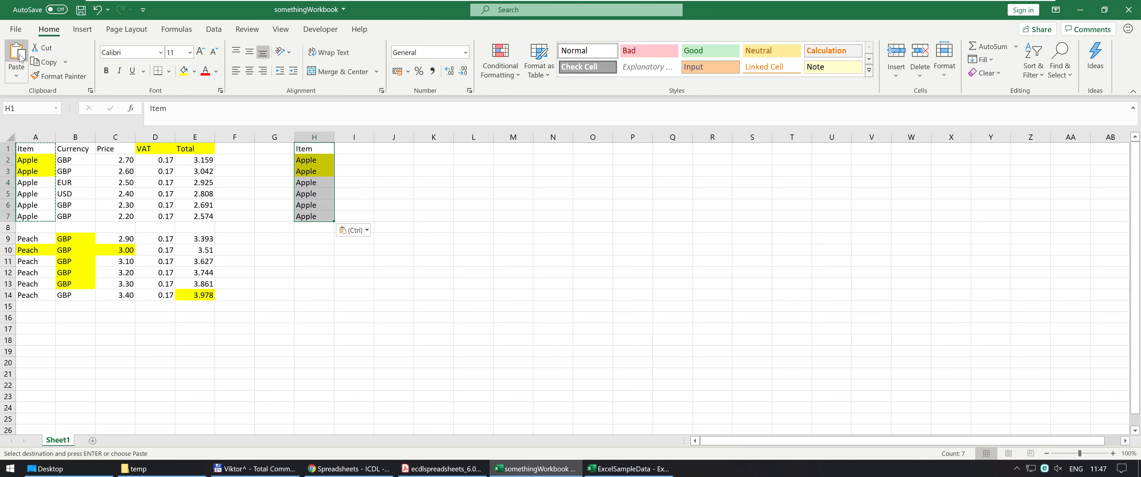
Step: Copy the Apple cell H3 and paste it into cell J3
{"action": "left_click", "coordinate": [318, 173]}
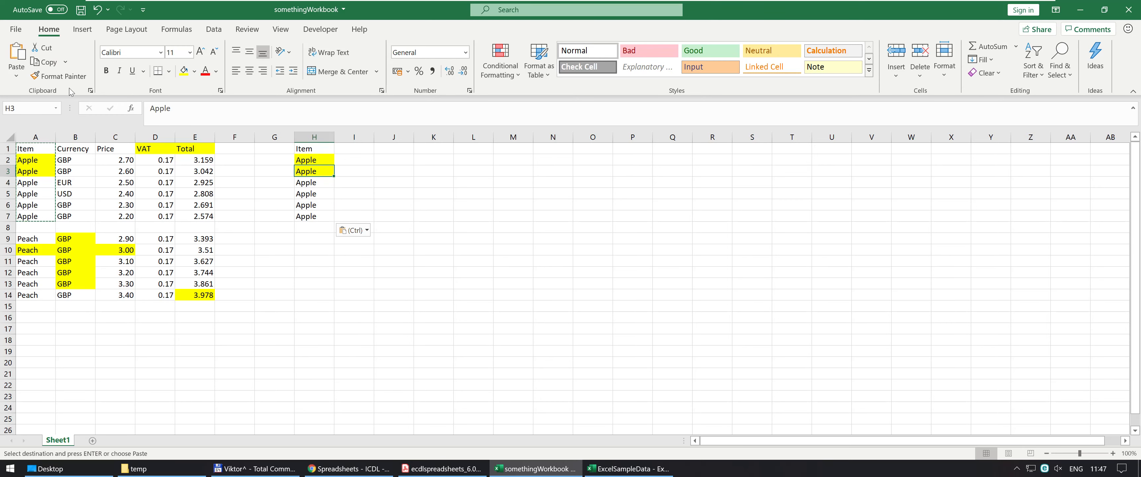
{"action": "left_click", "coordinate": [43, 48]}
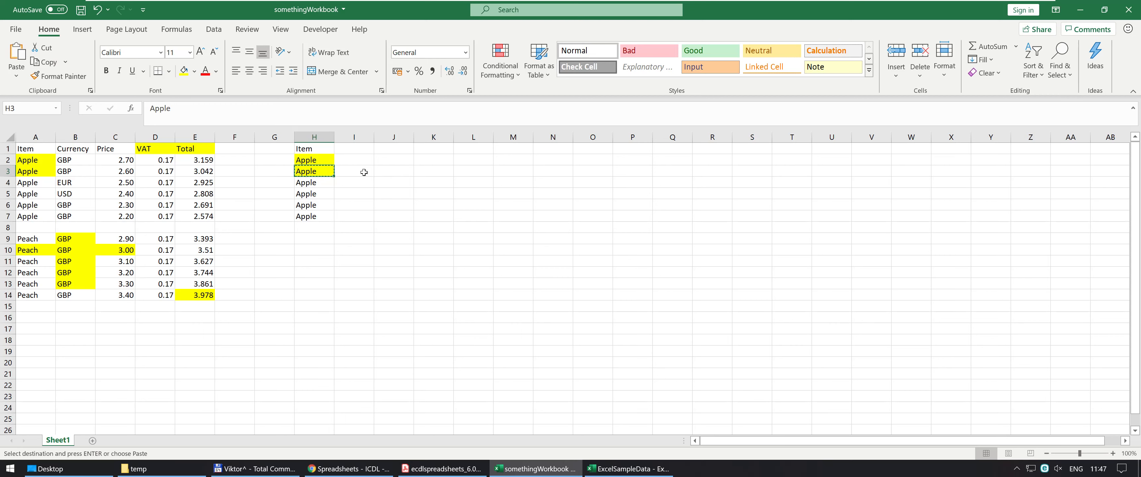
{"action": "left_click", "coordinate": [401, 173]}
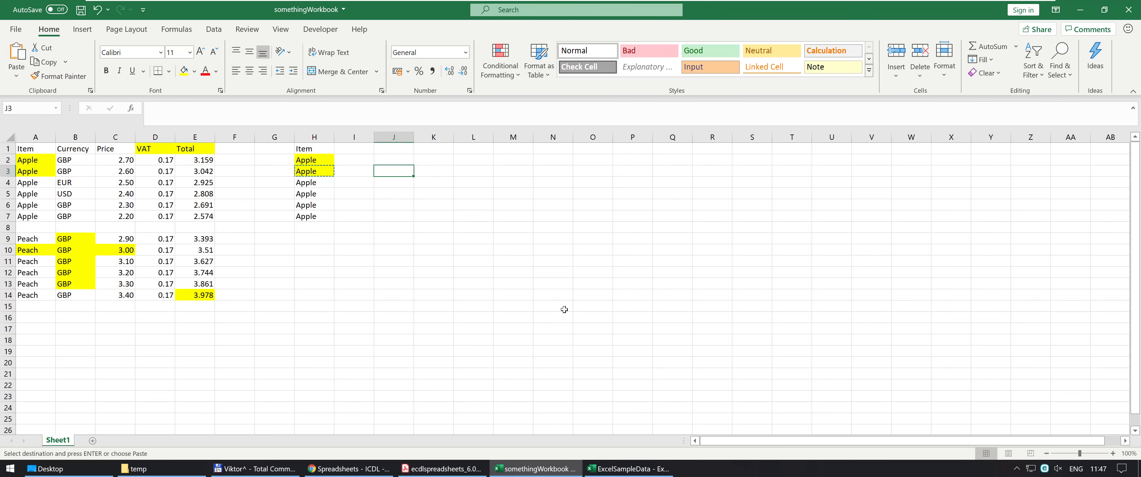
{"action": "key", "text": "ctrl+v"}
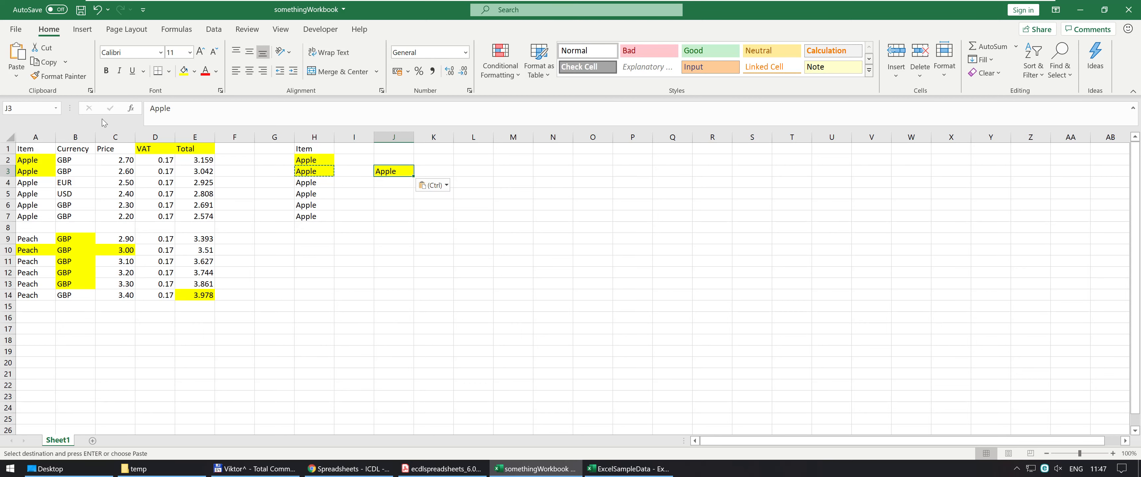
{"action": "left_click", "coordinate": [66, 63]}
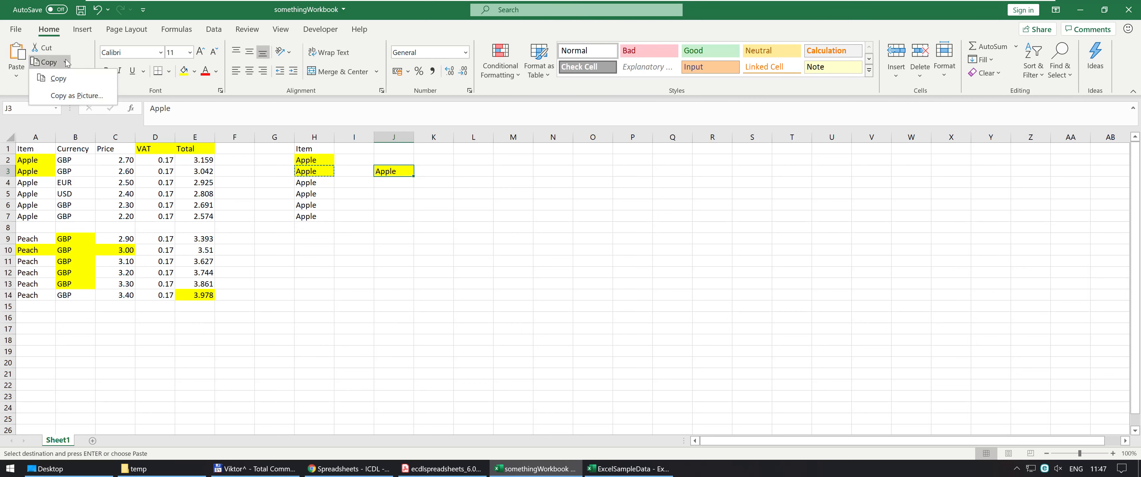
{"action": "left_click", "coordinate": [66, 63]}
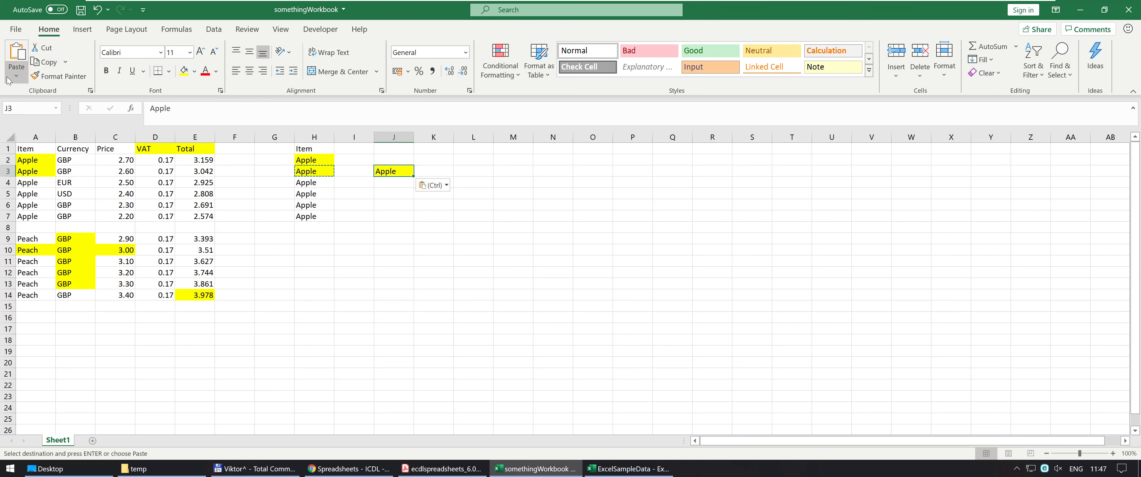
{"action": "left_click", "coordinate": [16, 76]}
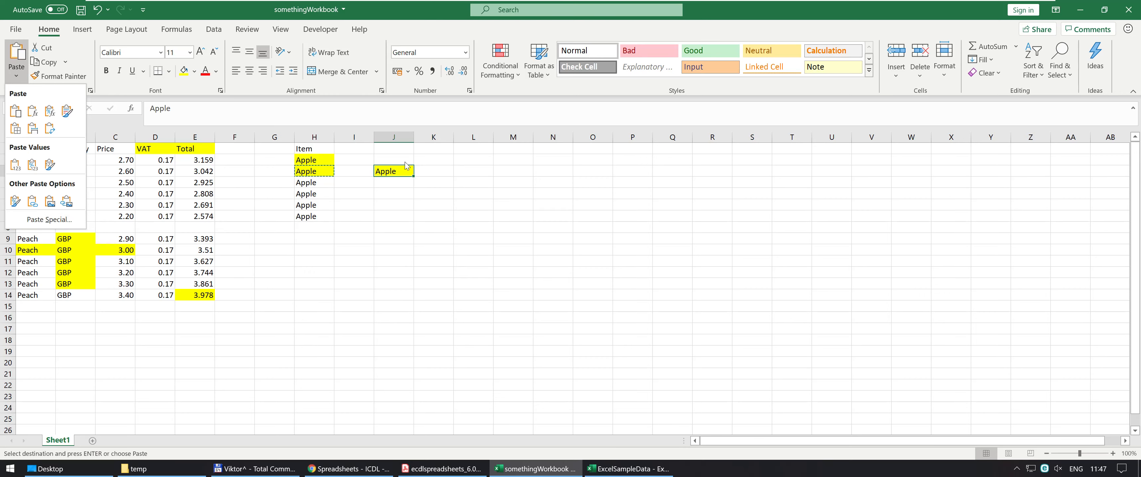
{"action": "left_click", "coordinate": [384, 15]}
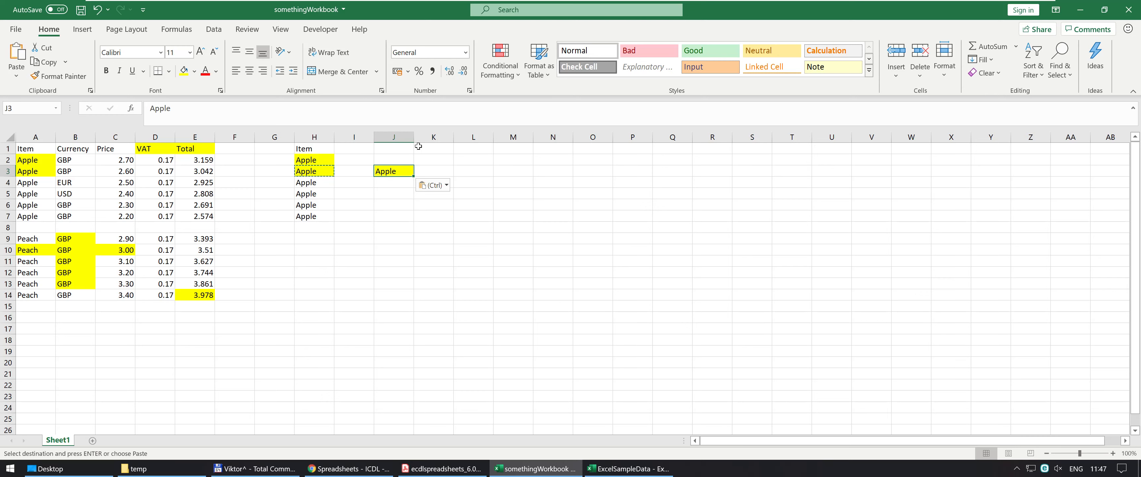
Step: Move the range H1:H7 to column I, starting at cell I1, with Cut and Paste
{"action": "left_click", "coordinate": [324, 147]}
{"action": "key", "text": "shift+Down"}
{"action": "key", "text": "shift+Down"}
{"action": "key", "text": "shift+Down"}
{"action": "key", "text": "shift+Down"}
{"action": "key", "text": "shift+Down"}
{"action": "key", "text": "shift+Down"}
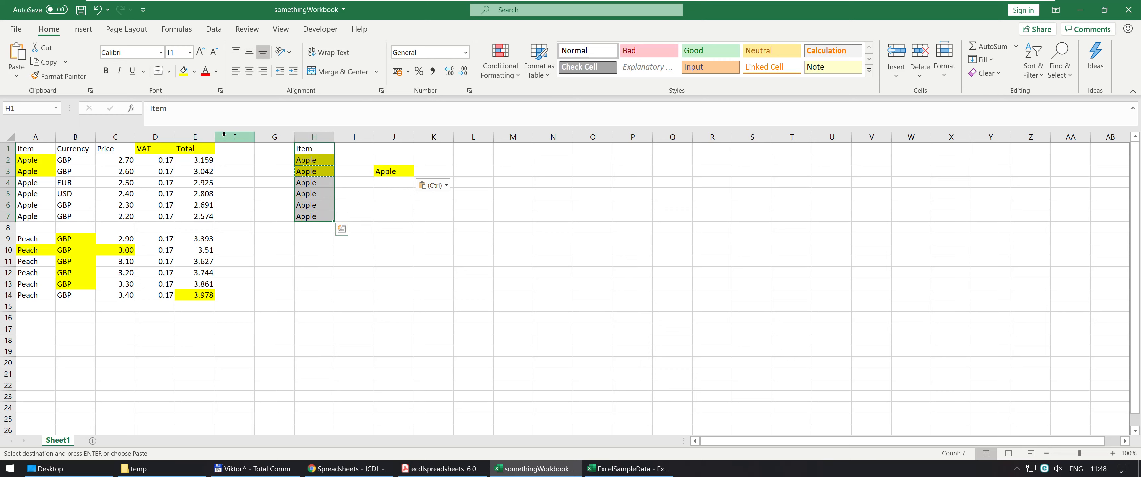
{"action": "left_click", "coordinate": [48, 55]}
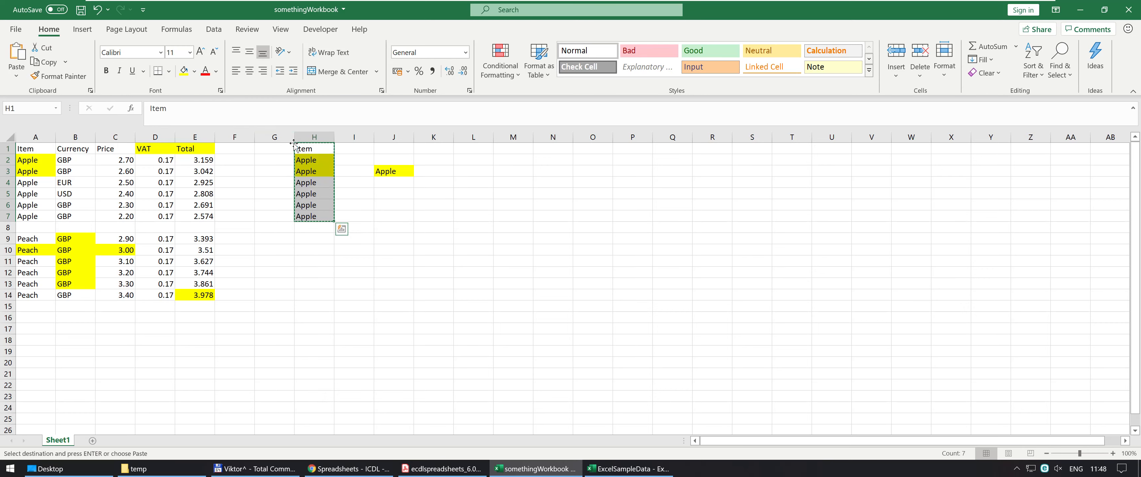
{"action": "left_click", "coordinate": [351, 149]}
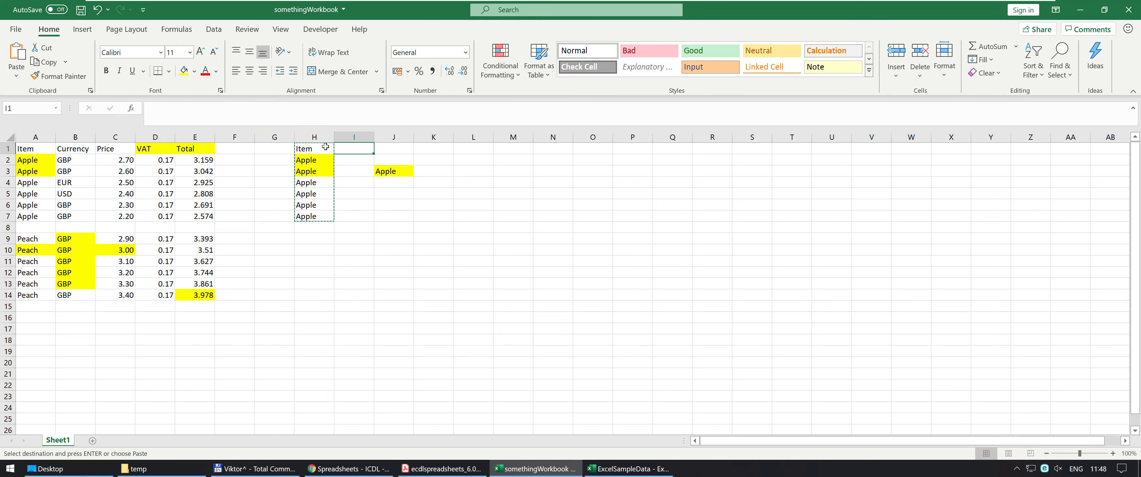
{"action": "key", "text": "ctrl+v"}
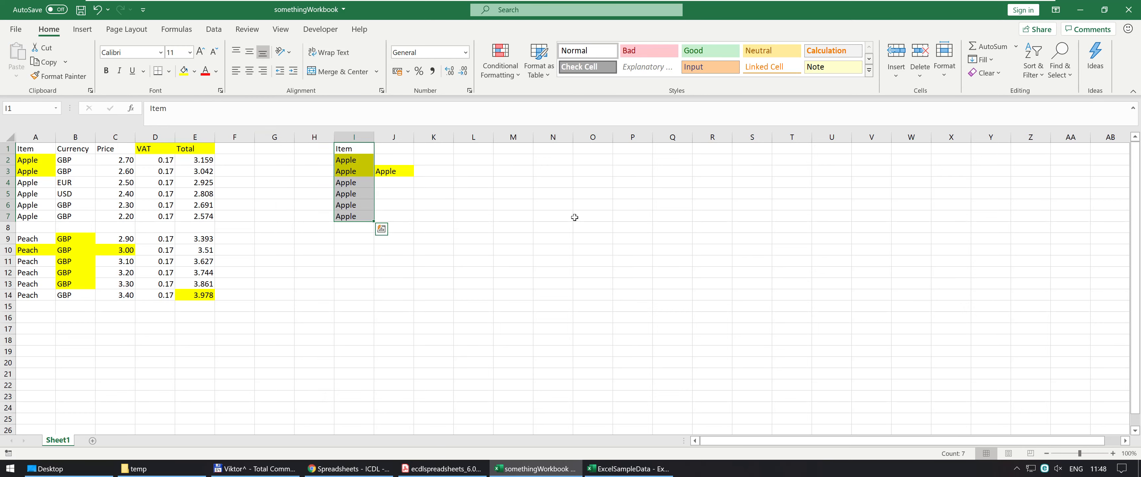
Step: Move the Apple cell J3 to cell L3 by cutting and pasting it
{"action": "left_click", "coordinate": [397, 171]}
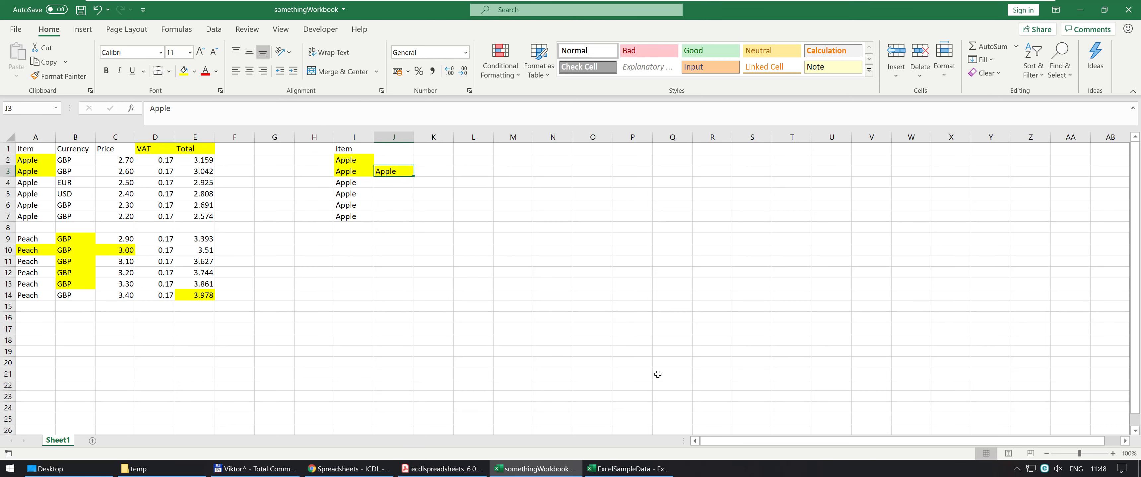
{"action": "key", "text": "ctrl+c"}
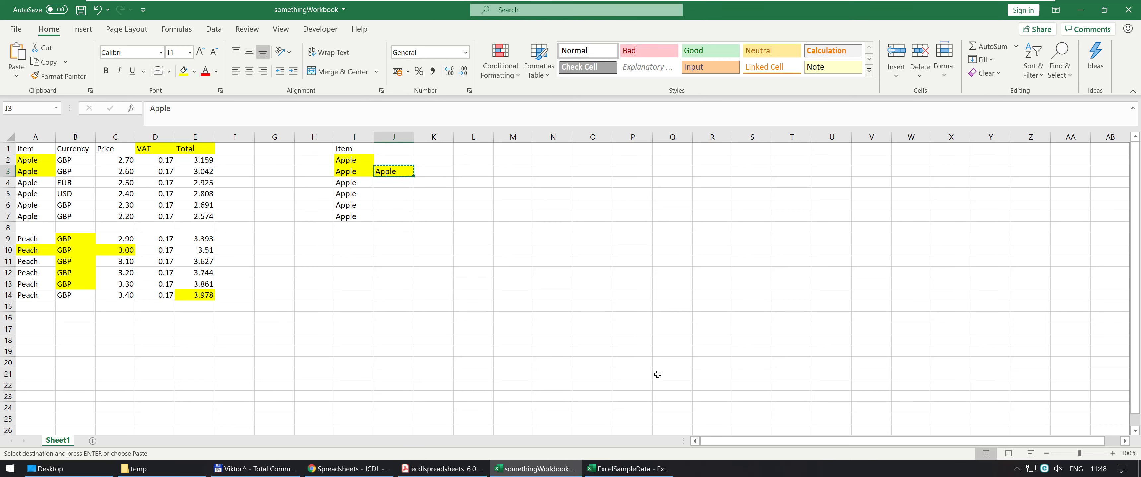
{"action": "key", "text": "Right"}
{"action": "key", "text": "Right"}
{"action": "key", "text": "Return"}
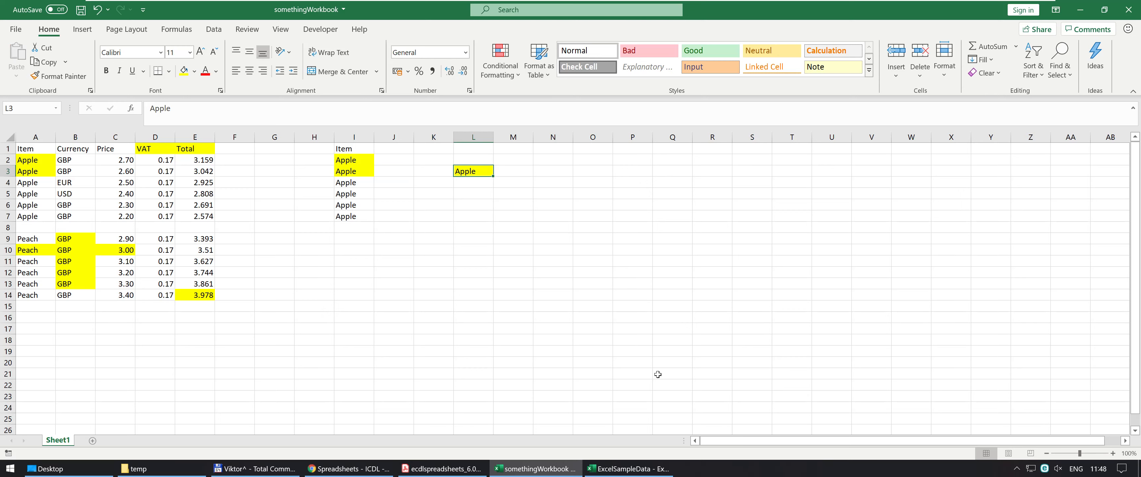
Step: Copy cell L3 to the clipboard and examine the copy border around it up close
{"action": "key", "text": "ctrl+c"}
{"action": "scroll", "coordinate": [658, 374], "scroll_direction": "up", "scroll_amount": 7}
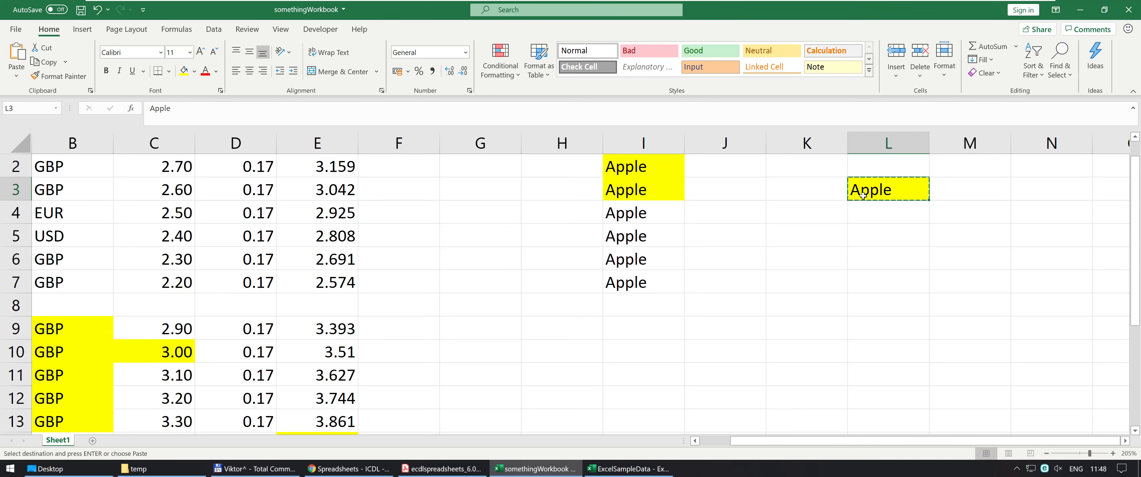
{"action": "scroll", "coordinate": [861, 196], "scroll_direction": "down", "scroll_amount": 2}
{"action": "scroll", "coordinate": [861, 197], "scroll_direction": "up", "scroll_amount": 2}
{"action": "scroll", "coordinate": [861, 198], "scroll_direction": "down", "scroll_amount": 1}
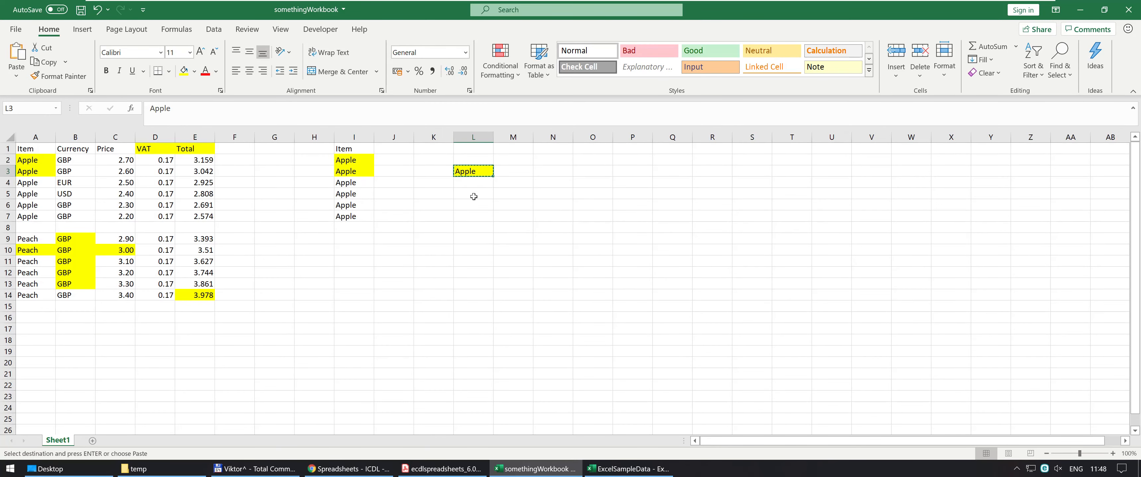
{"action": "left_click", "coordinate": [472, 194]}
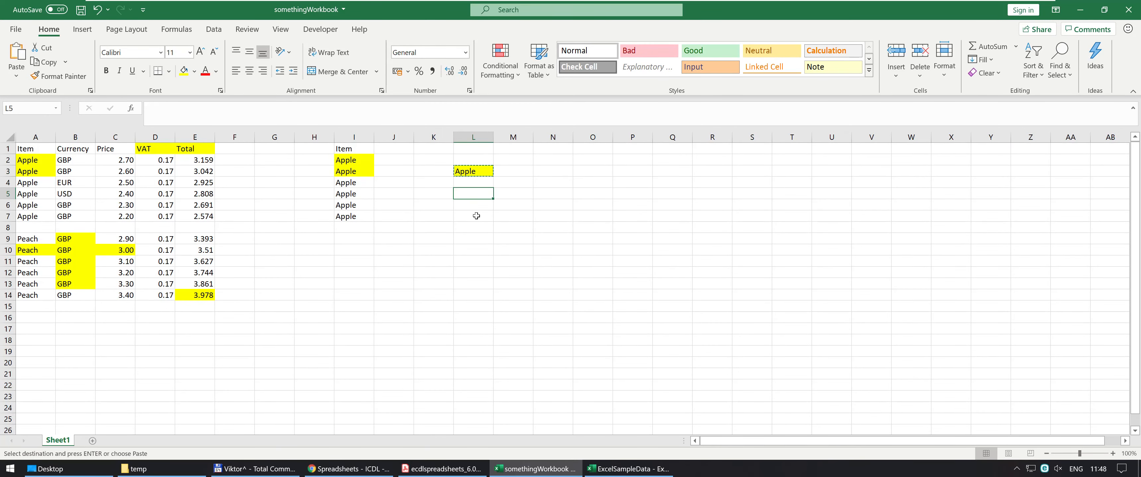
{"action": "left_click", "coordinate": [463, 170]}
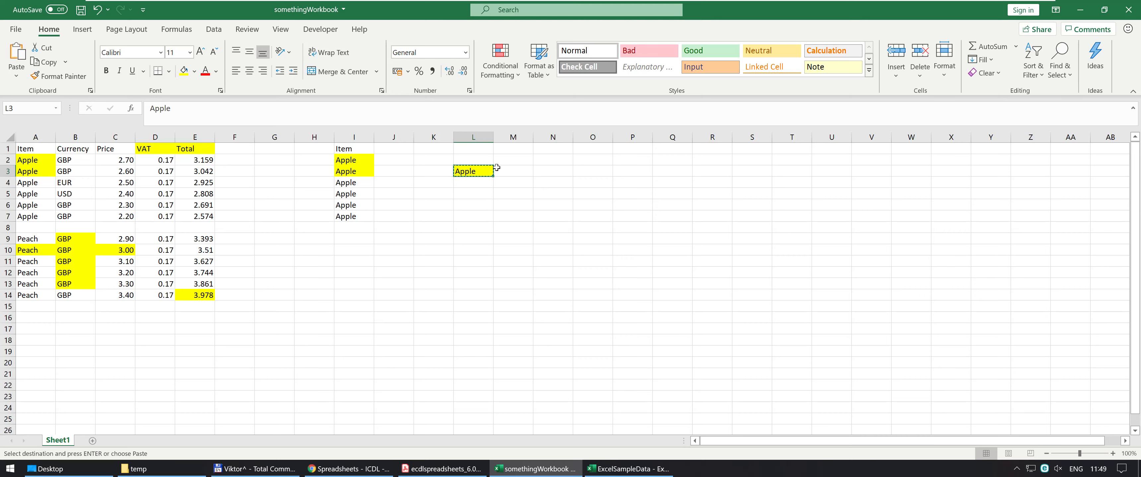
Step: Enter the value 2 in cell L6
{"action": "left_click", "coordinate": [478, 201]}
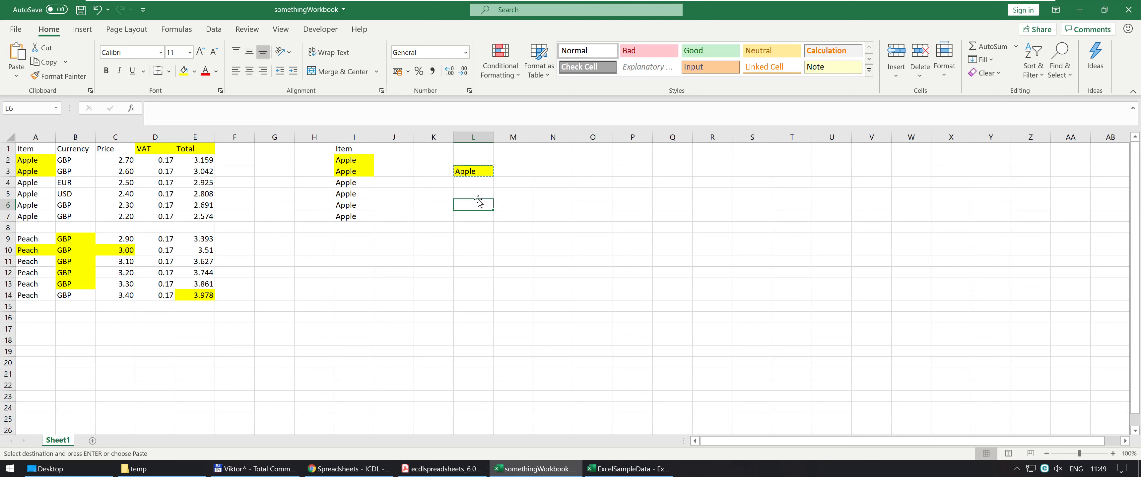
{"action": "type", "text": "2"}
{"action": "key", "text": "Return"}
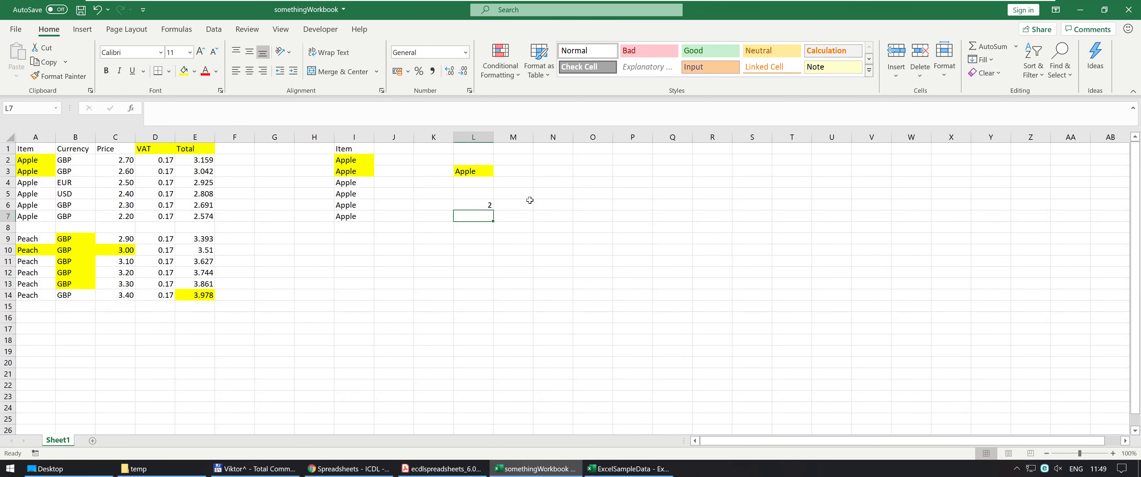
{"action": "left_click", "coordinate": [514, 206]}
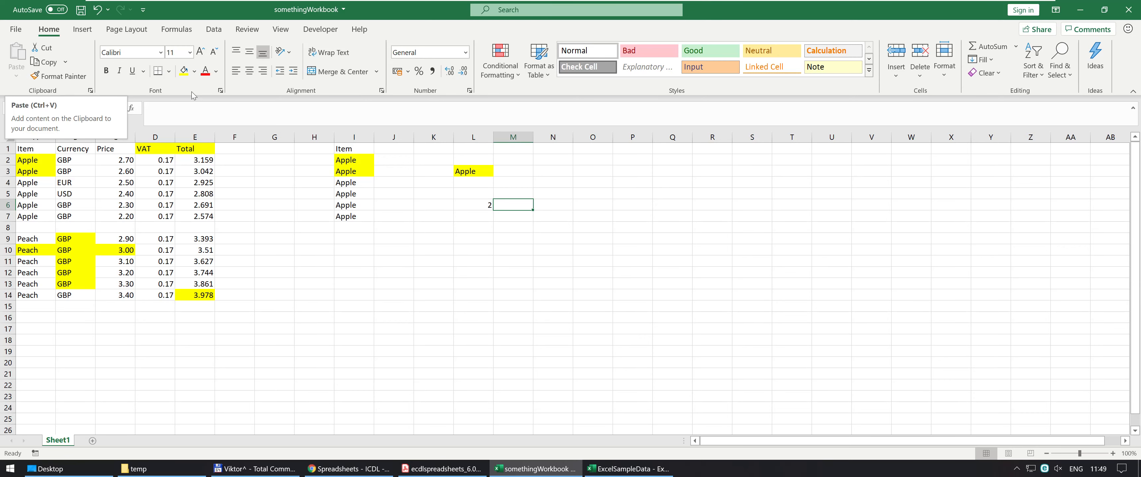
Step: Review task item 2.3.1 on copying cell contents in the ecdlspreadsheets_6.01 PDF, and return to the workbook
{"action": "left_click", "coordinate": [464, 170]}
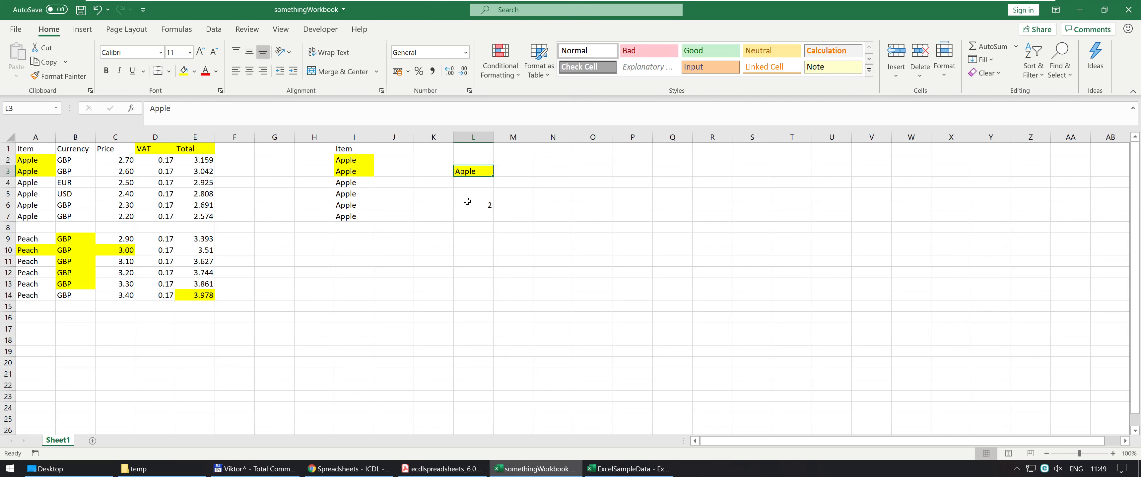
{"action": "key", "text": "alt+Tab"}
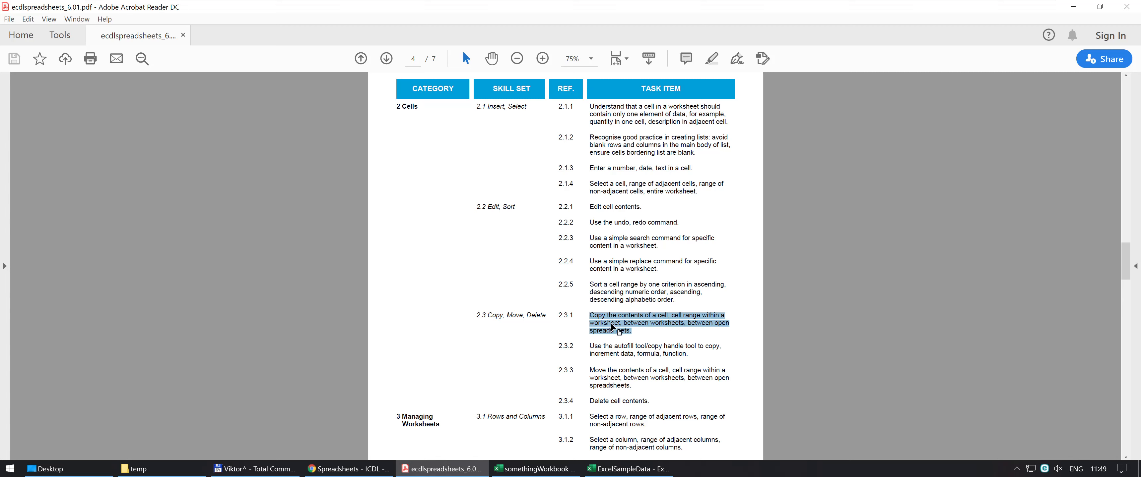
{"action": "key", "text": "alt+Tab"}
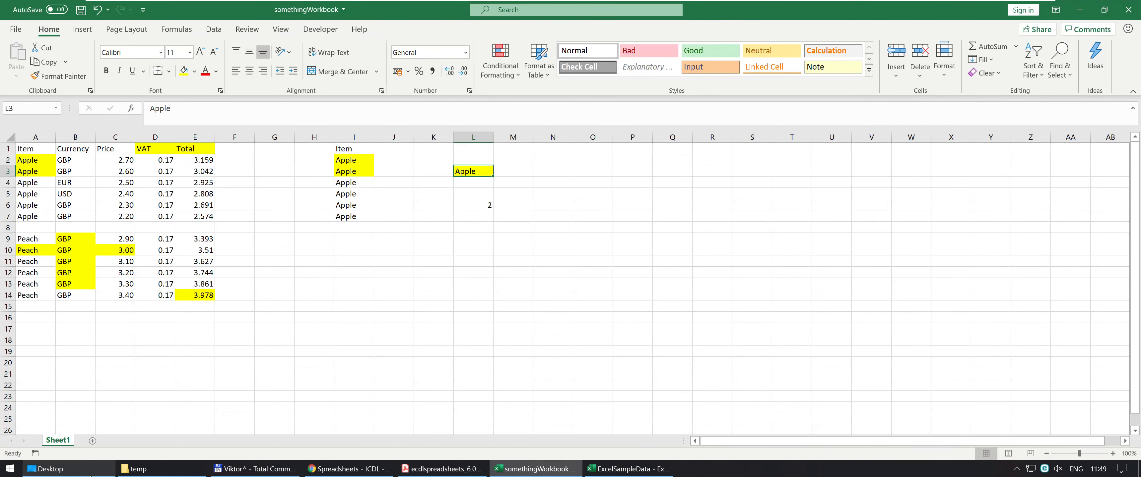
Step: Add the new worksheet Sheet2 and paste a copy of Sheet1's range I1:I7 at its cell A1
{"action": "left_click", "coordinate": [93, 441]}
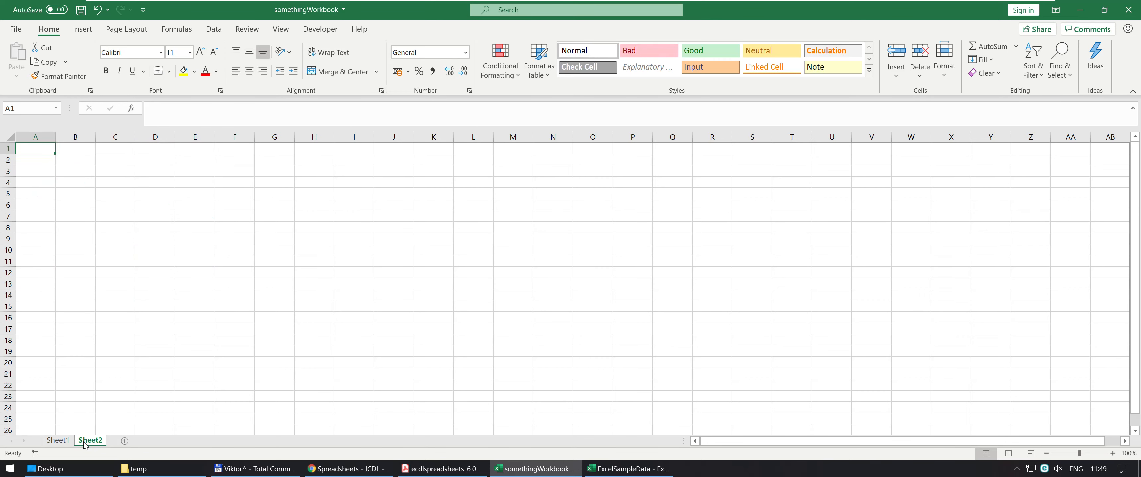
{"action": "left_click", "coordinate": [65, 442]}
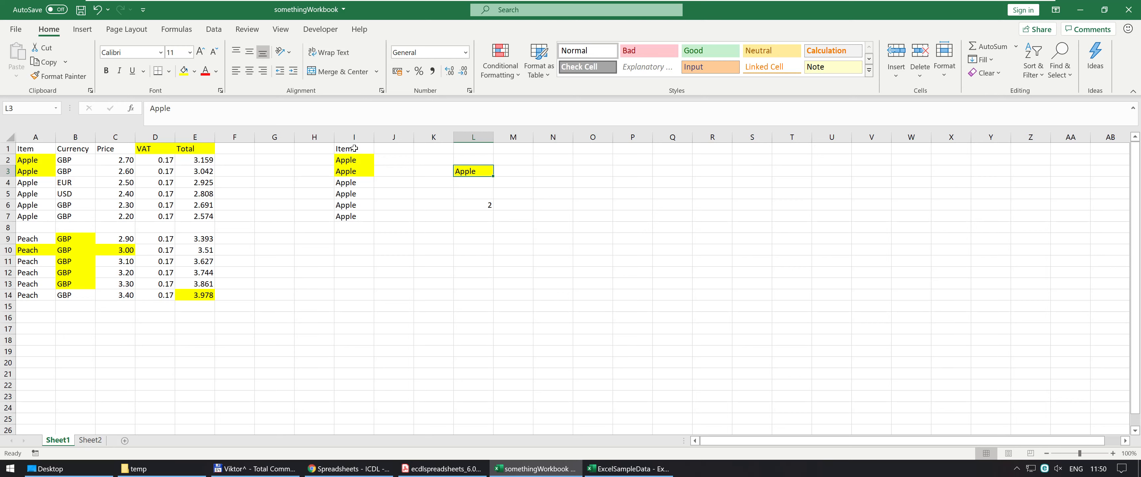
{"action": "left_click_drag", "start_coordinate": [354, 148], "coordinate": [348, 215]}
{"action": "key", "text": "ctrl+c"}
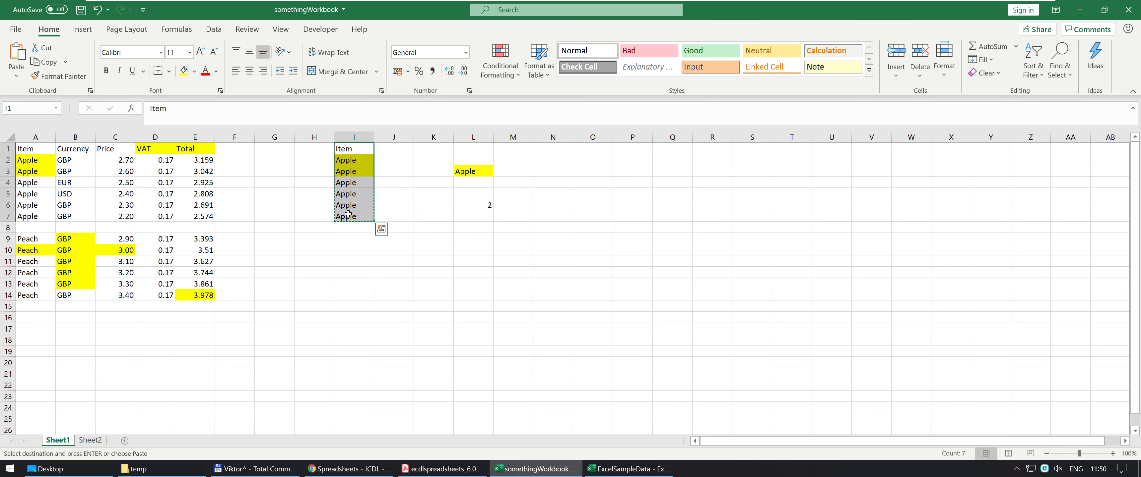
{"action": "left_click", "coordinate": [90, 441]}
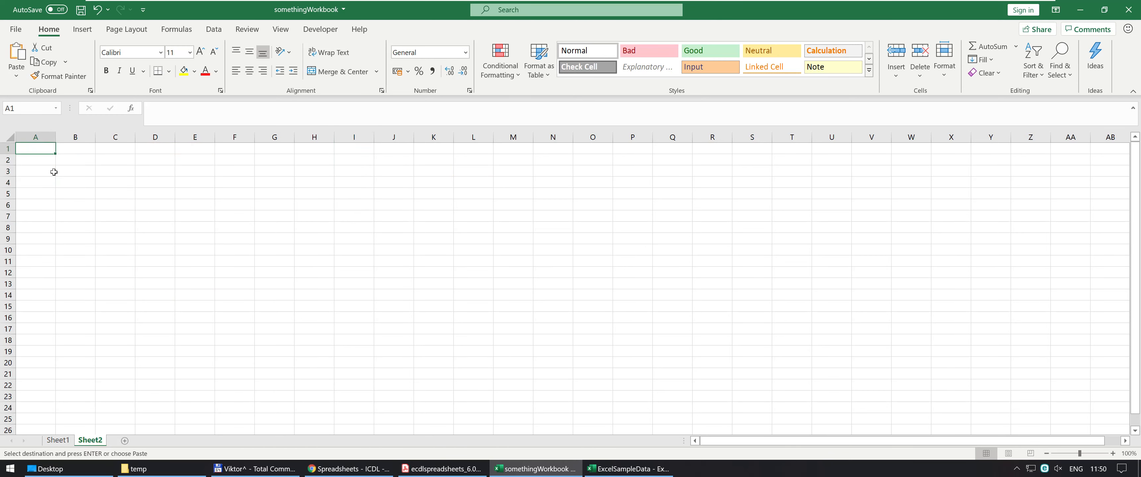
{"action": "left_click", "coordinate": [18, 53]}
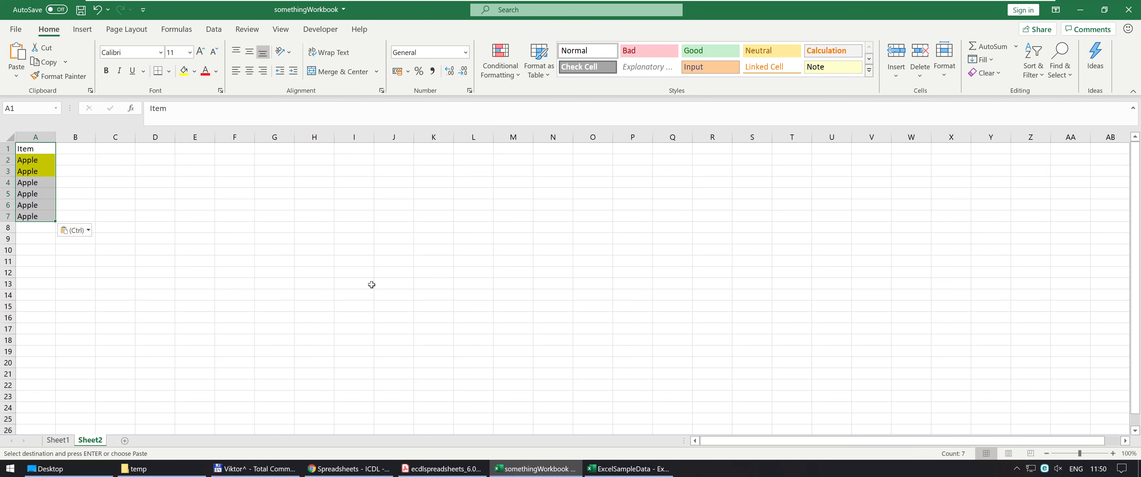
{"action": "left_click", "coordinate": [57, 441]}
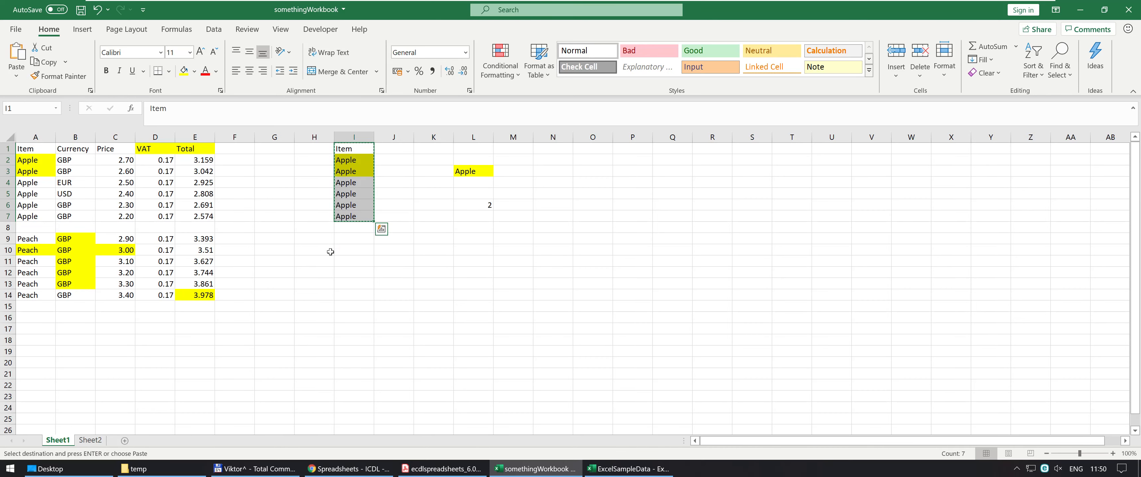
Step: Paste the copied range I1:I7 into the ExcelSampleData workbook at cell O2 of the SQLDATA sheet, and return to the ecdlspreadsheets_6.01 PDF
{"action": "left_click", "coordinate": [91, 441]}
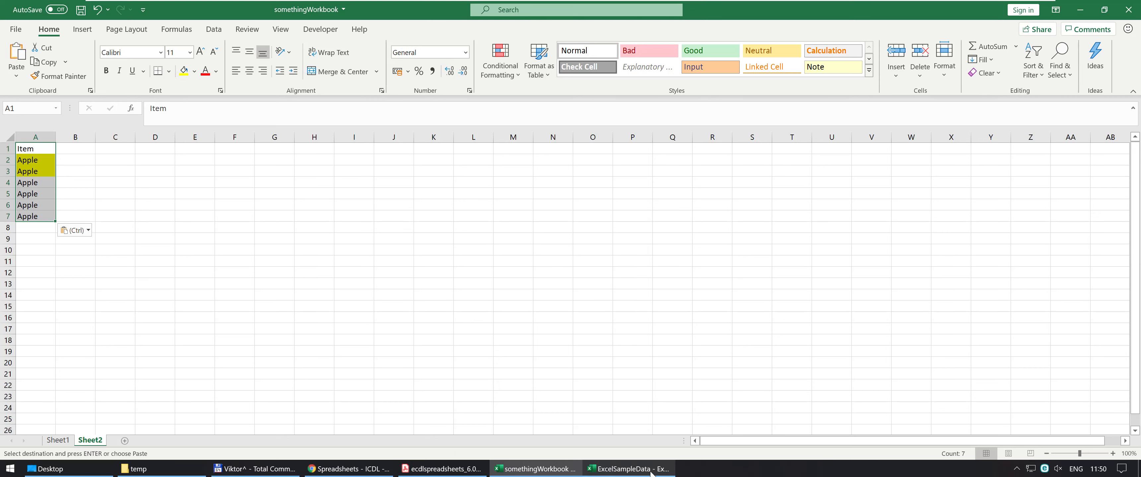
{"action": "mouse_move", "coordinate": [651, 474]}
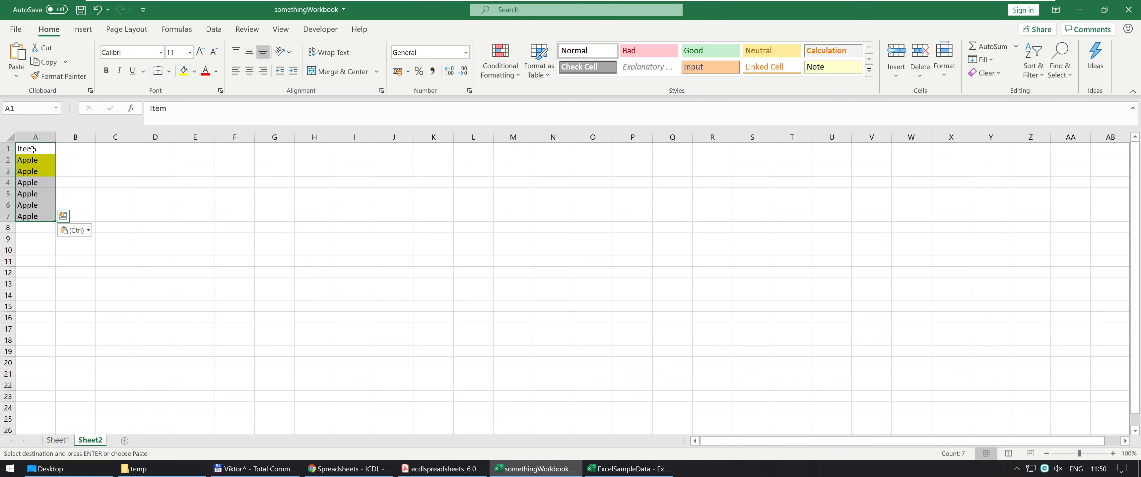
{"action": "left_click", "coordinate": [629, 469]}
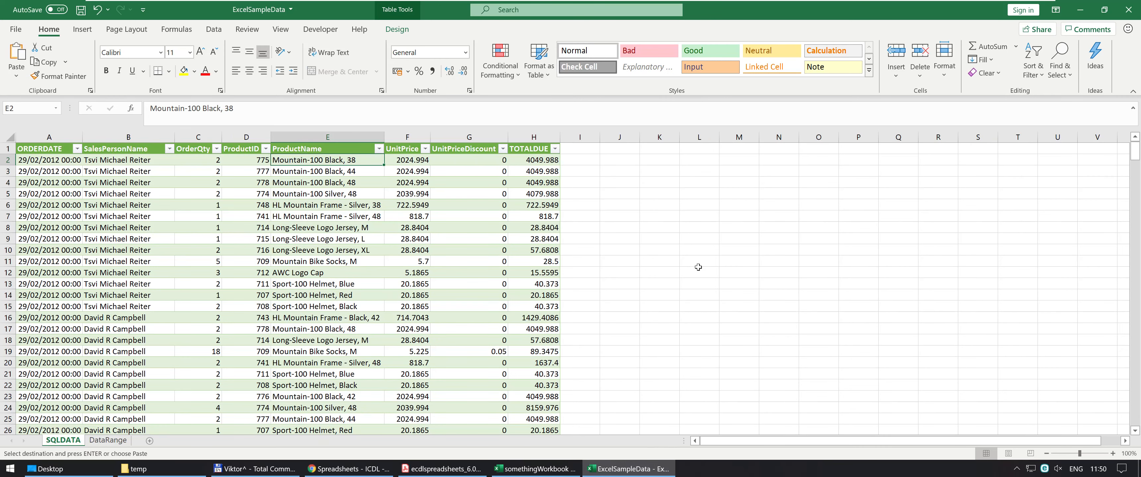
{"action": "left_click", "coordinate": [805, 165]}
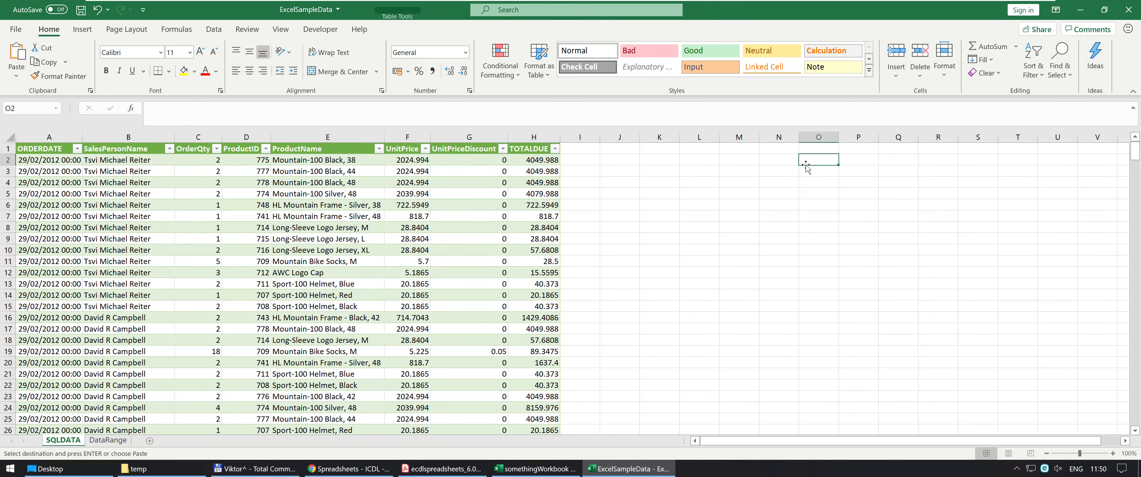
{"action": "key", "text": "ctrl+v"}
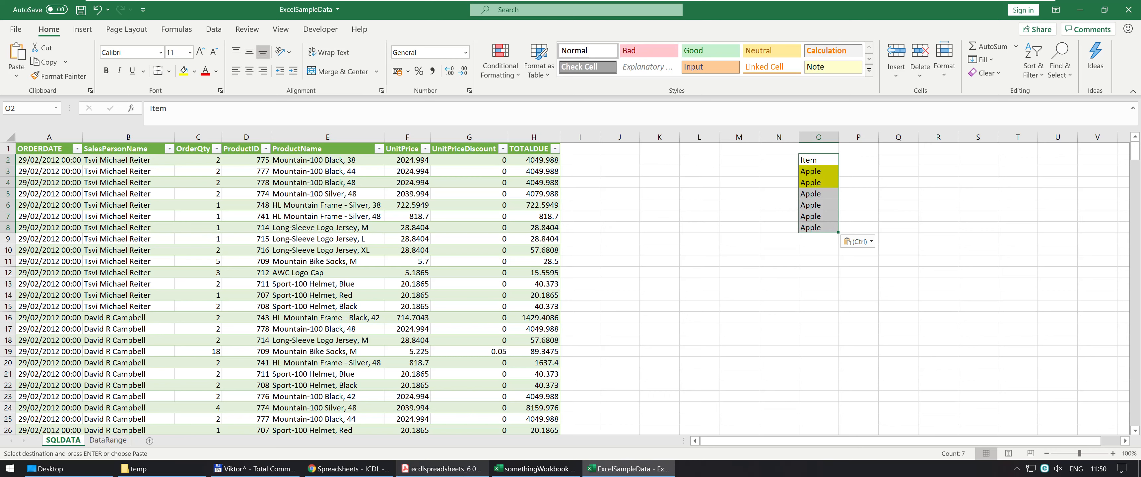
{"action": "left_click", "coordinate": [442, 469]}
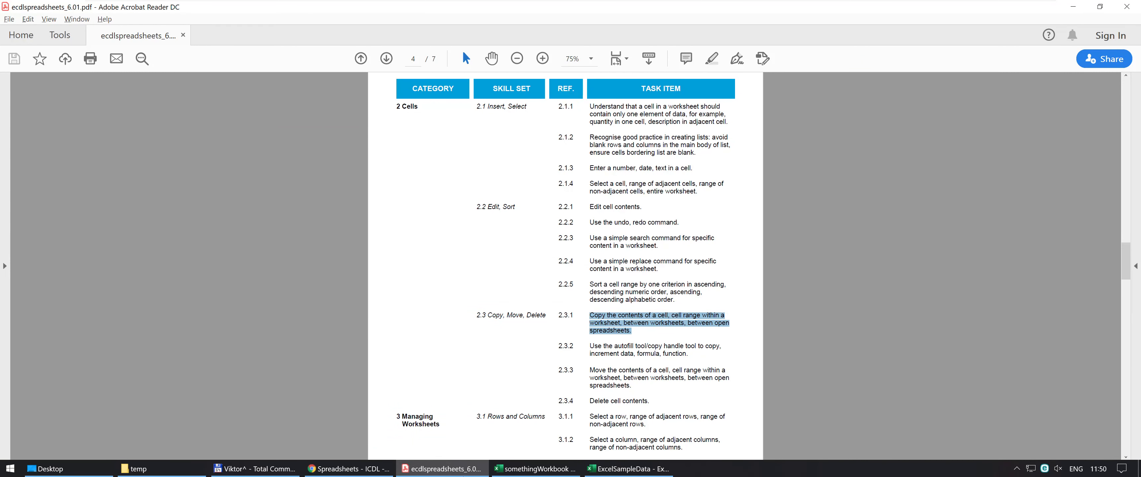